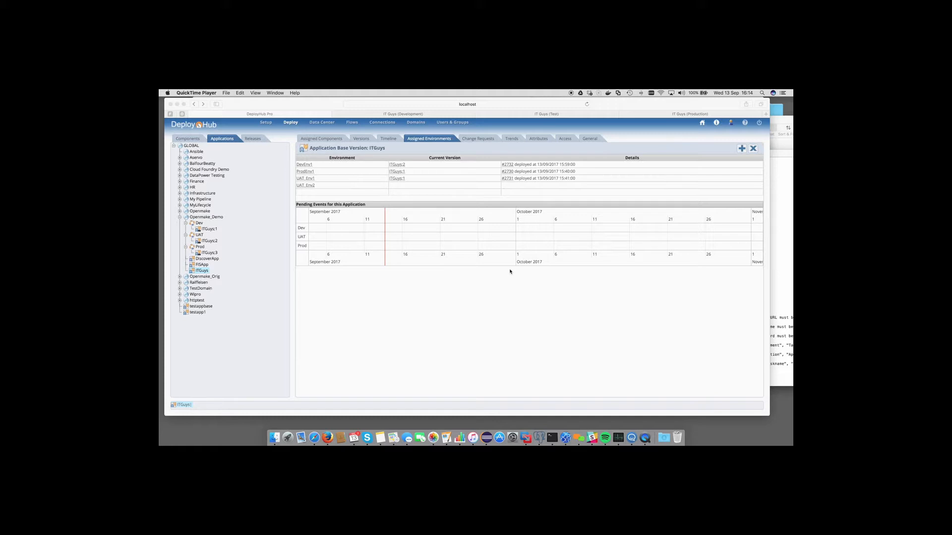
Step: Compare the IT Guys pages for Development, Test and Production, reloading the Test and Production pages, and return to DeployHub
{"action": "left_click", "coordinate": [407, 113]}
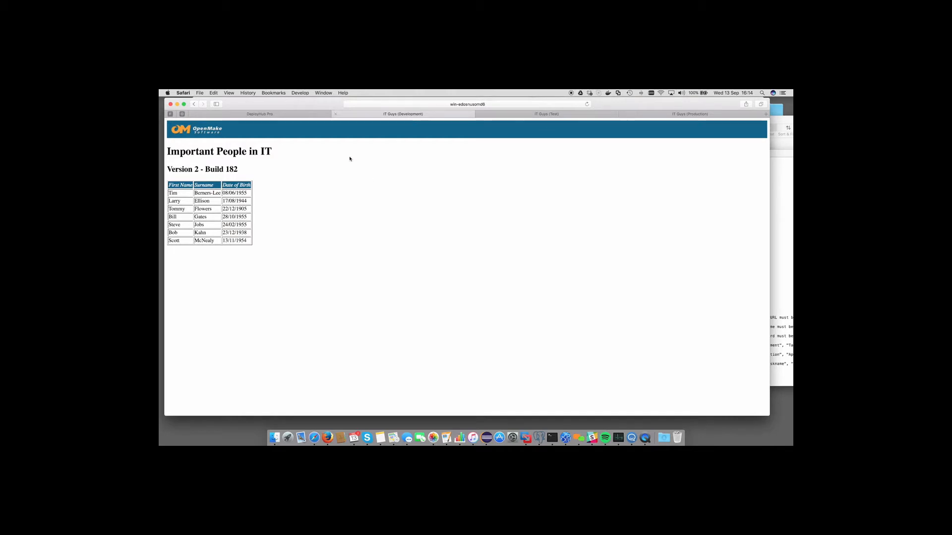
{"action": "left_click", "coordinate": [546, 113]}
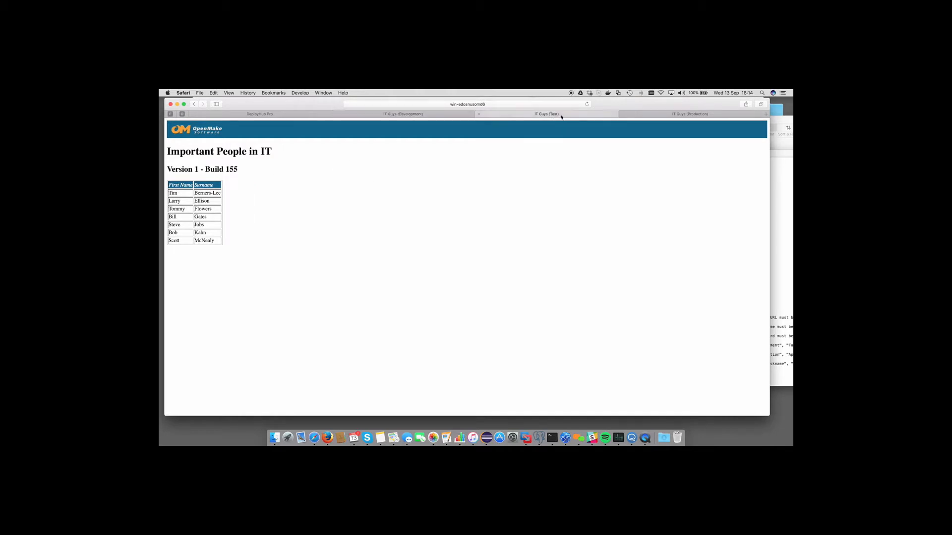
{"action": "left_click", "coordinate": [587, 104]}
{"action": "left_click", "coordinate": [668, 115]}
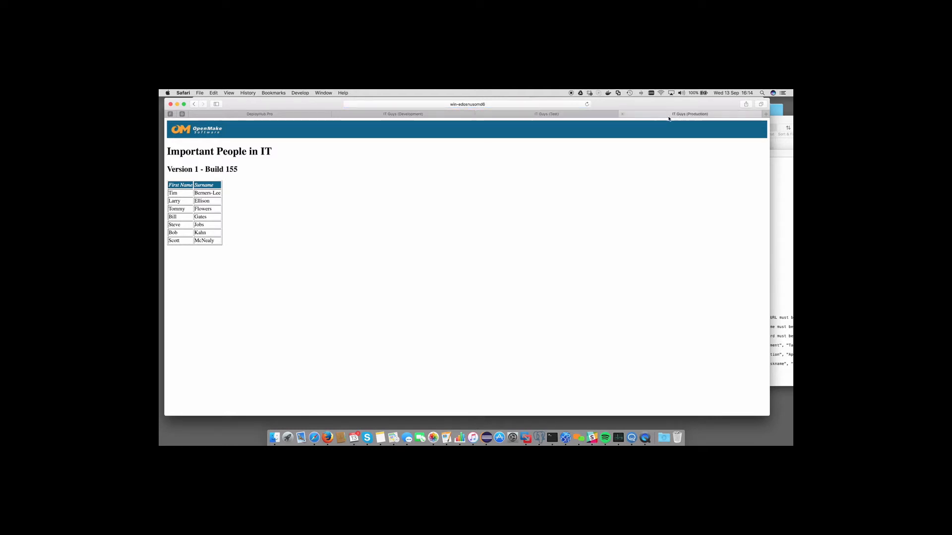
{"action": "left_click", "coordinate": [588, 104]}
{"action": "left_click", "coordinate": [308, 115]}
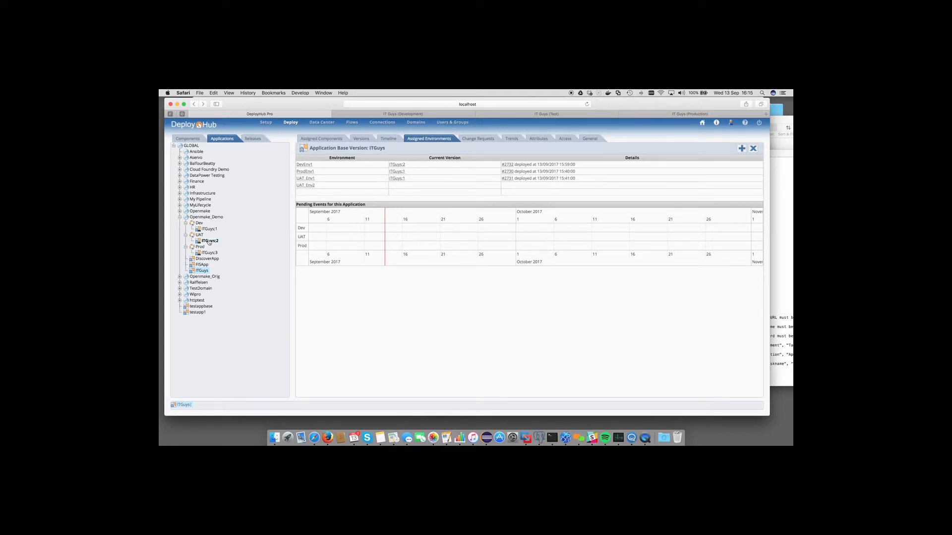
Step: In Terminal, unpack ITGuys.war with jar xvf and print WEB-INF/config.xml to examine its jdbc entry
{"action": "left_click", "coordinate": [556, 438]}
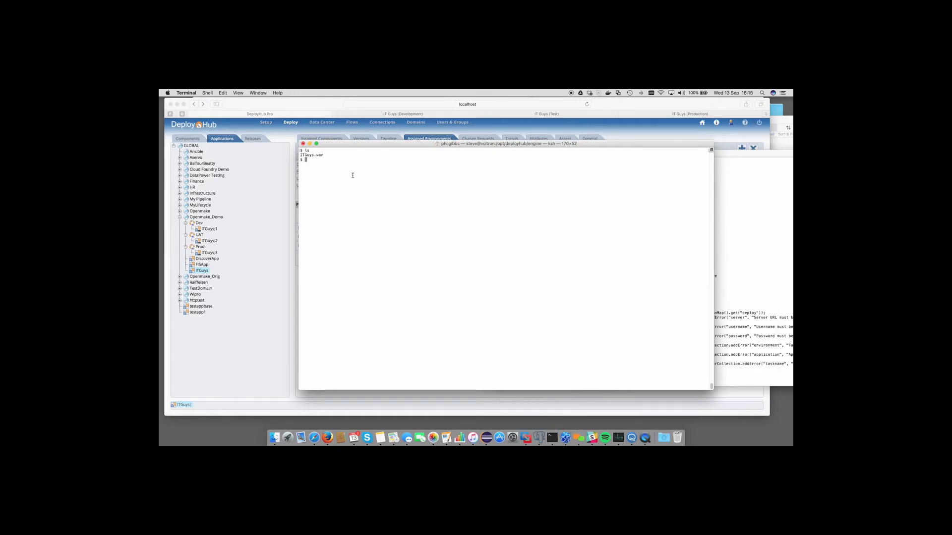
{"action": "type", "text": "jar xvf ITGuys.war"}
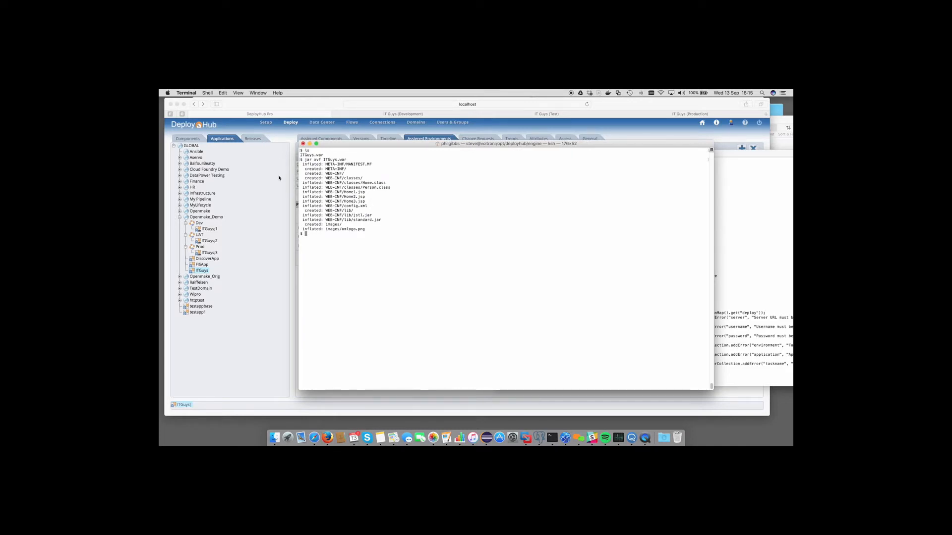
{"action": "left_click_drag", "start_coordinate": [326, 206], "coordinate": [370, 206]}
{"action": "left_click", "coordinate": [401, 207]}
{"action": "type", "text": "cat WEB-INF/config.xml"}
{"action": "key", "text": "Return"}
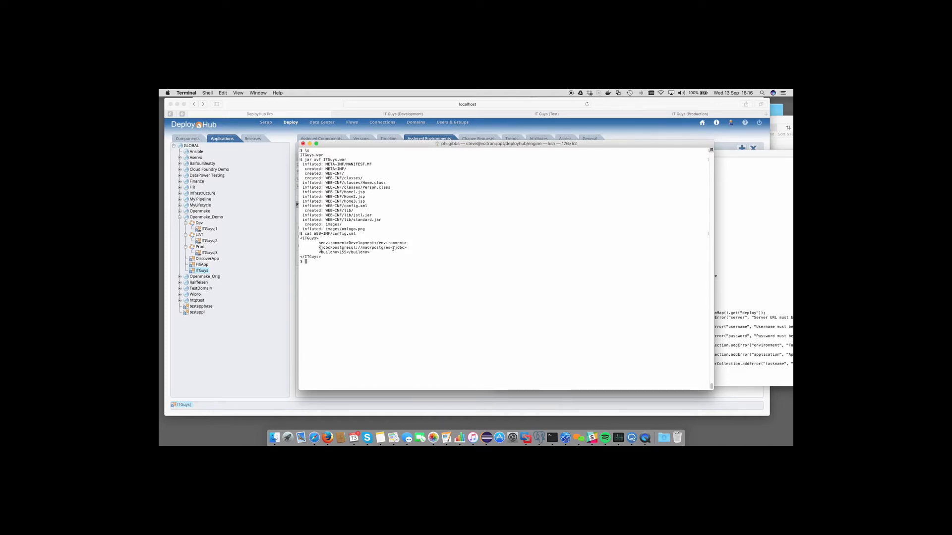
{"action": "left_click_drag", "start_coordinate": [394, 248], "coordinate": [409, 248]}
{"action": "double_click", "coordinate": [387, 248]}
Step: Switch back to DeployHub and view the attributes of the DevEnv1 environment under Openmake_Demo's Dev stage
{"action": "left_click", "coordinate": [242, 180]}
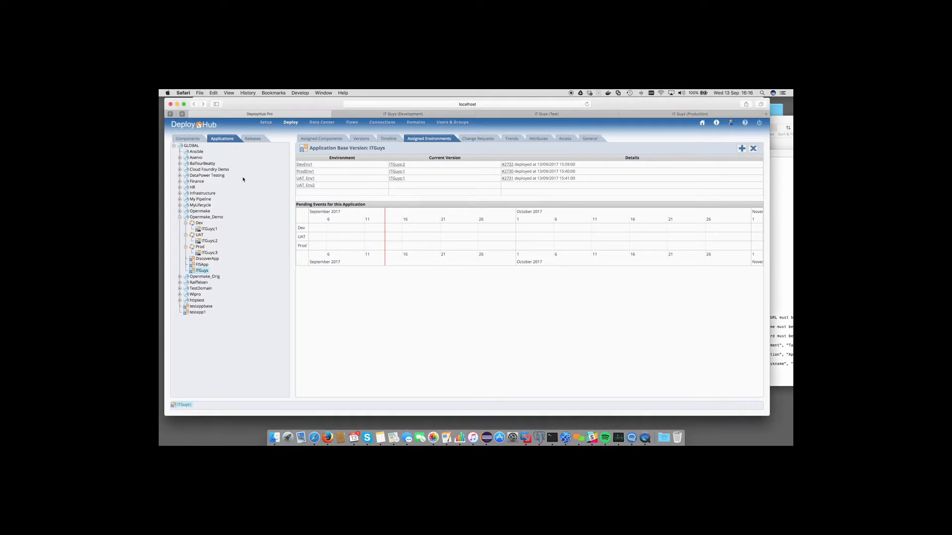
{"action": "left_click", "coordinate": [323, 123]}
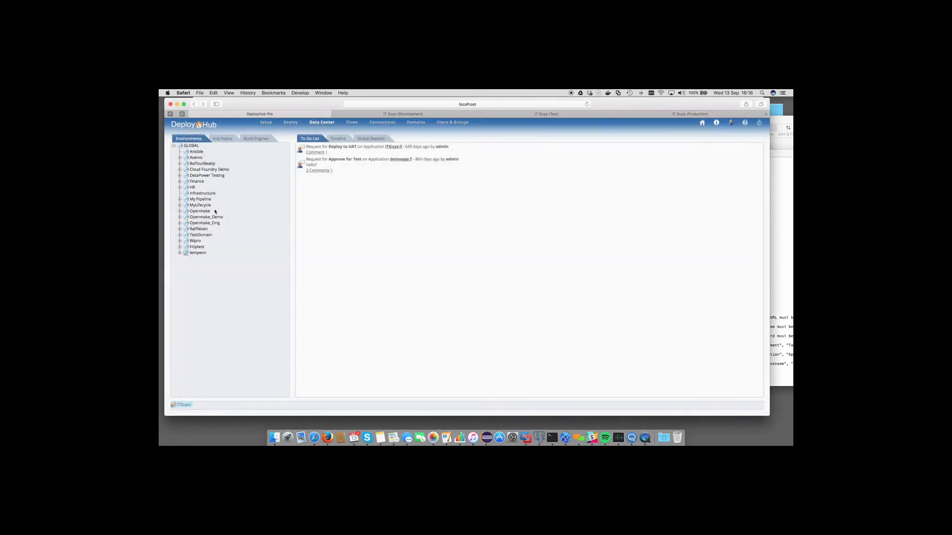
{"action": "left_click", "coordinate": [180, 212]}
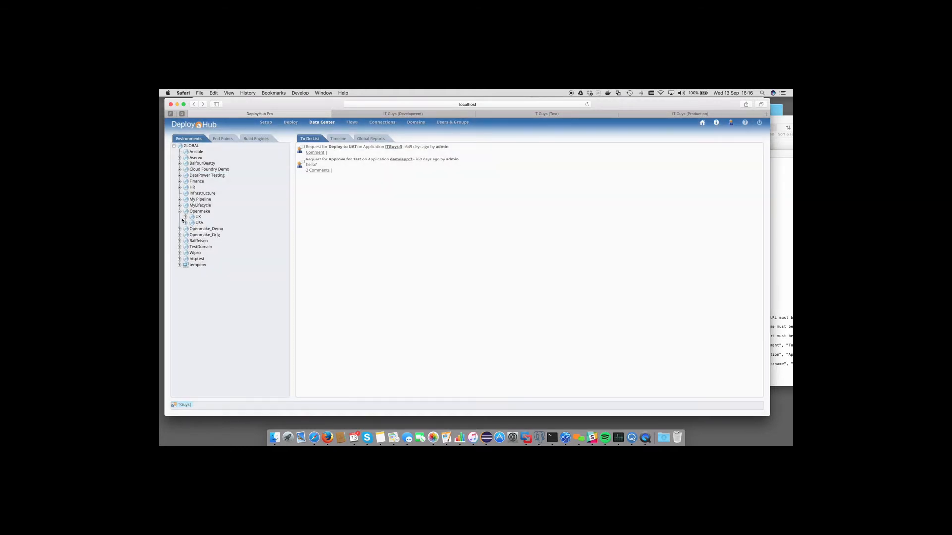
{"action": "left_click", "coordinate": [180, 230]}
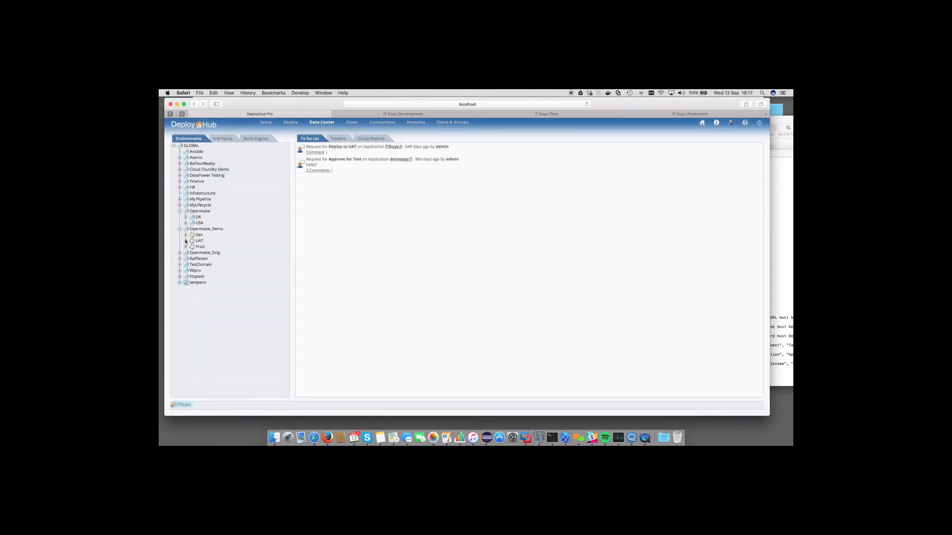
{"action": "left_click", "coordinate": [186, 236]}
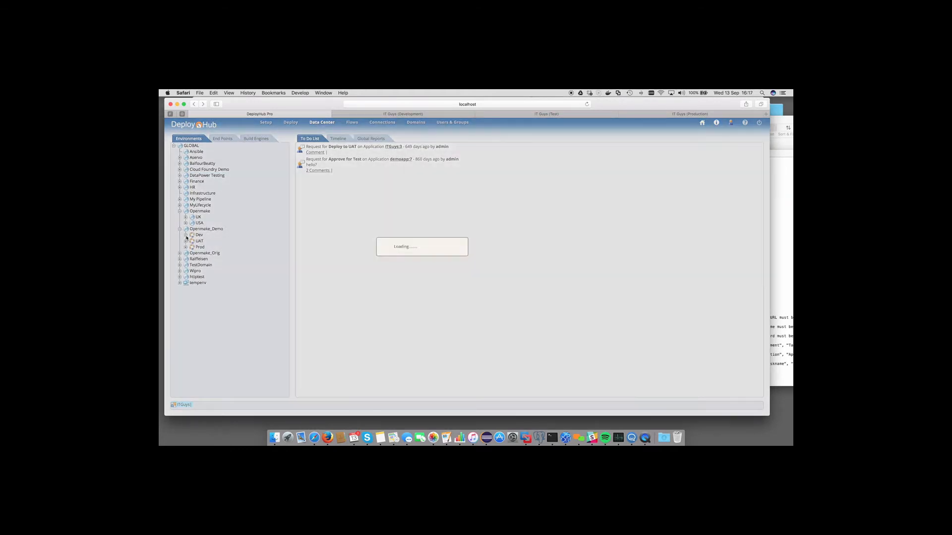
{"action": "left_click", "coordinate": [210, 241]}
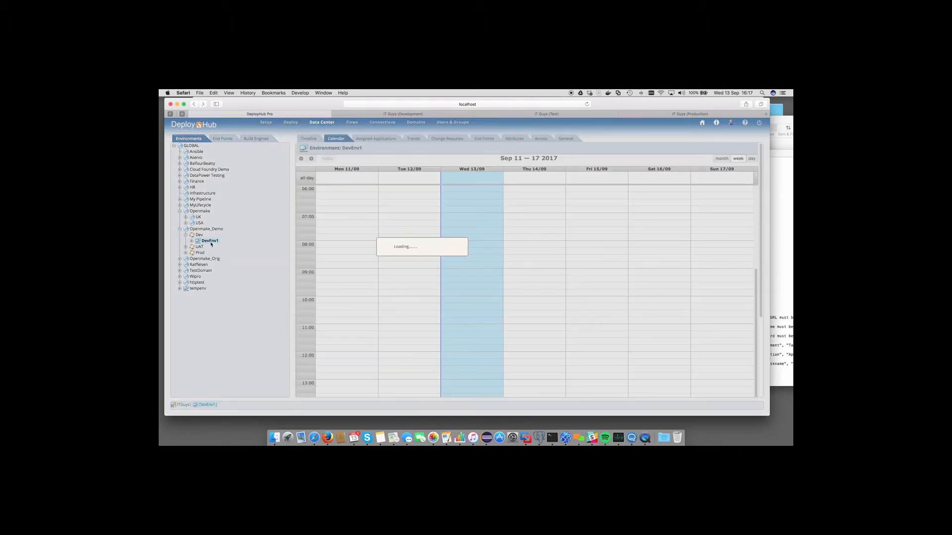
{"action": "left_click", "coordinate": [515, 140]}
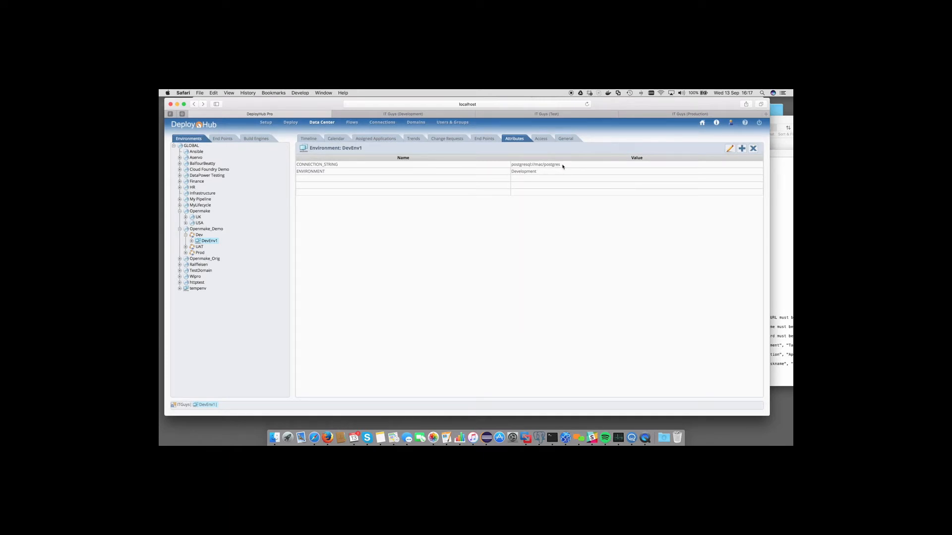
Step: View the attributes of UAT_Env1 and ProdEnv1 under the UAT and Prod stages
{"action": "left_click", "coordinate": [186, 246]}
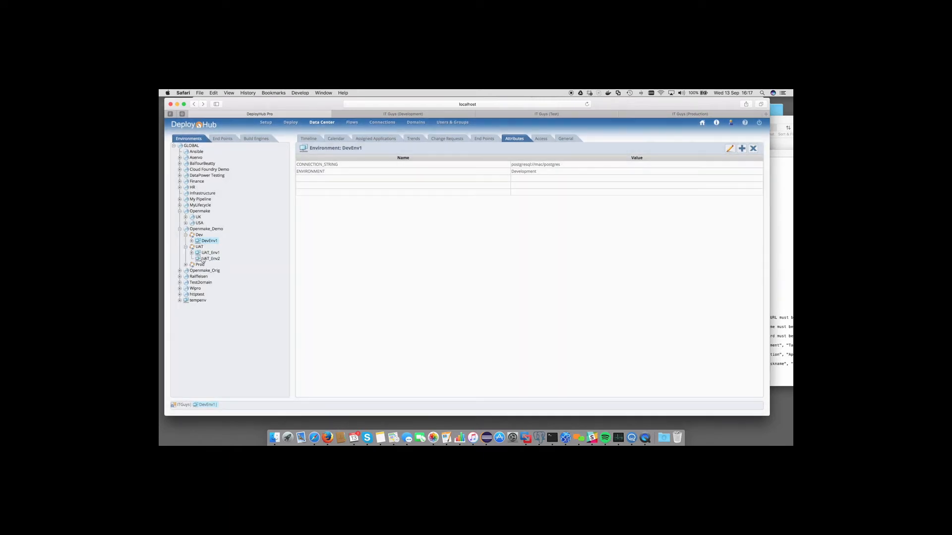
{"action": "left_click", "coordinate": [210, 254]}
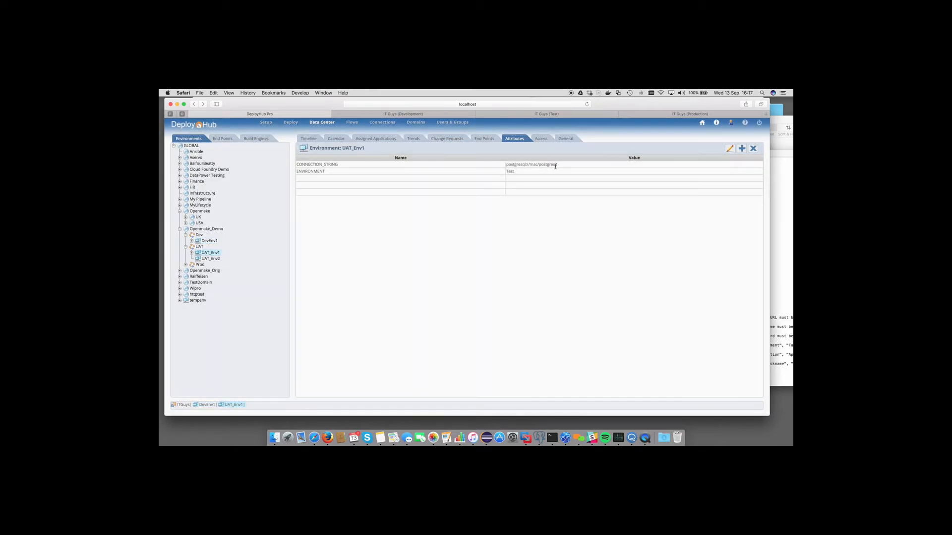
{"action": "left_click", "coordinate": [186, 265]}
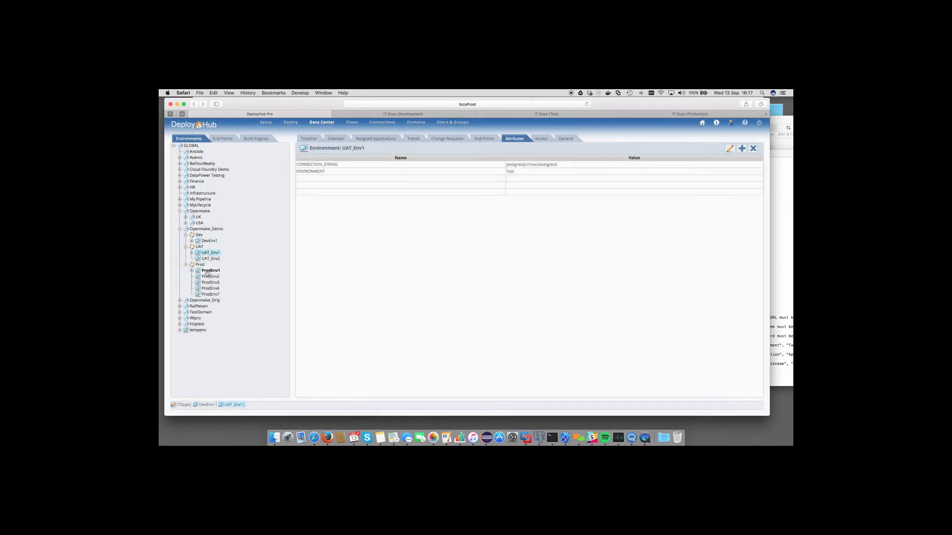
{"action": "left_click", "coordinate": [208, 272]}
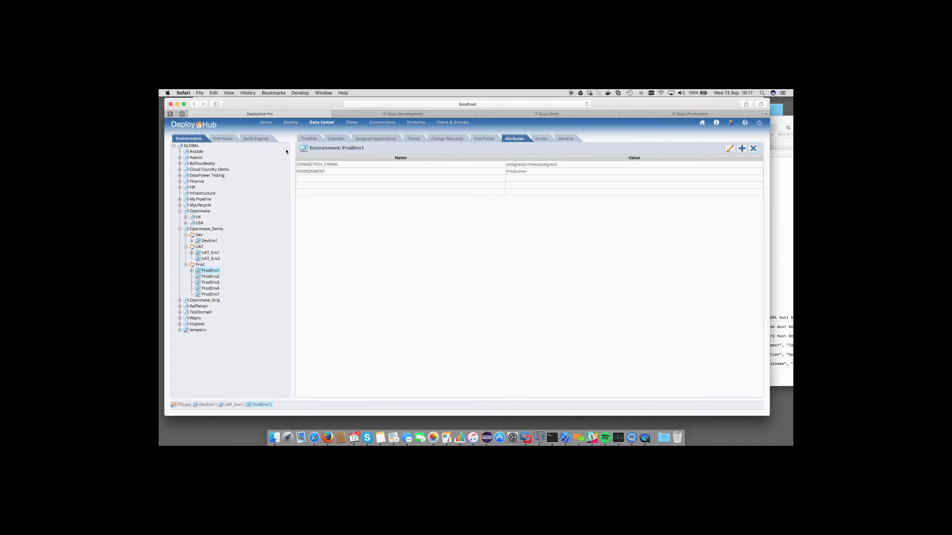
Step: View the components assigned to version ITGuys;2 in the UAT stage and open the ITGuysApp;2 component
{"action": "left_click", "coordinate": [183, 406]}
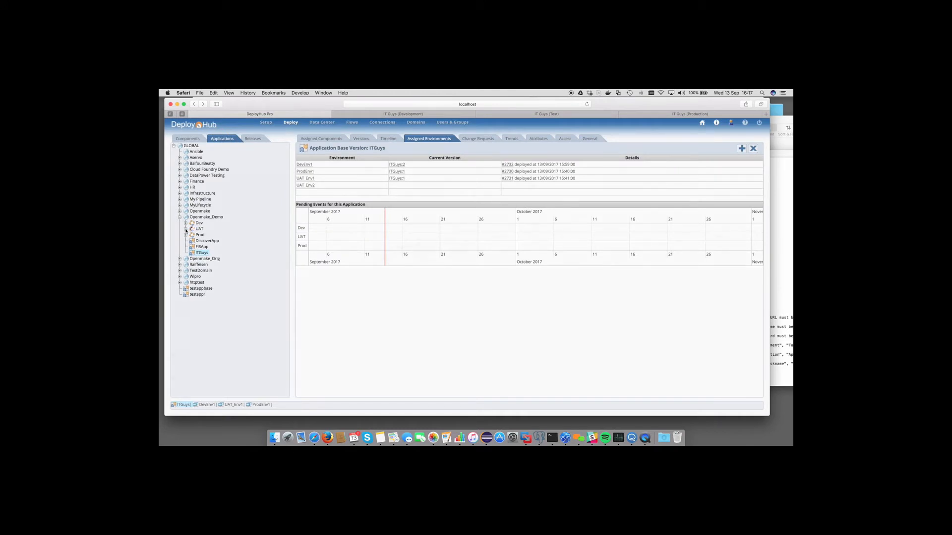
{"action": "left_click", "coordinate": [186, 230]}
{"action": "left_click", "coordinate": [209, 235]}
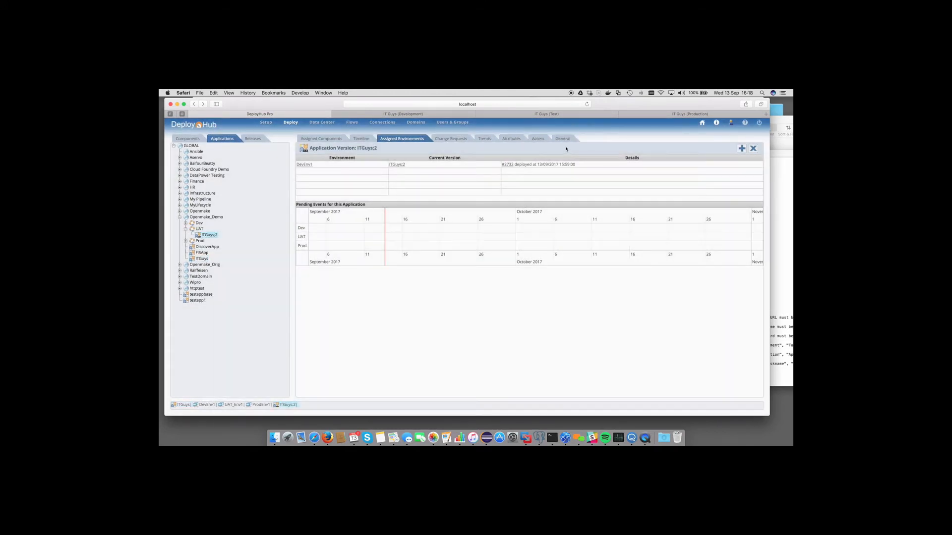
{"action": "left_click", "coordinate": [324, 139]}
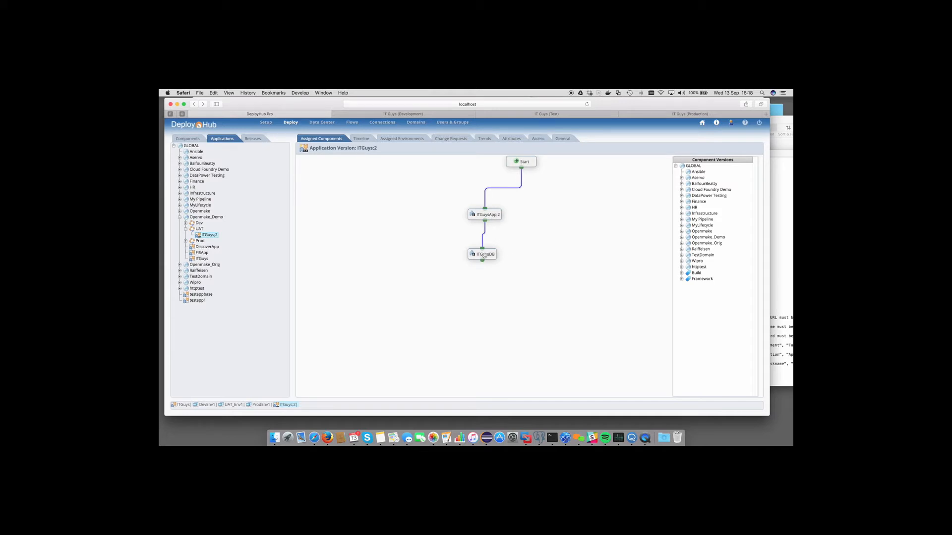
{"action": "right_click", "coordinate": [489, 215]}
{"action": "left_click", "coordinate": [513, 220]}
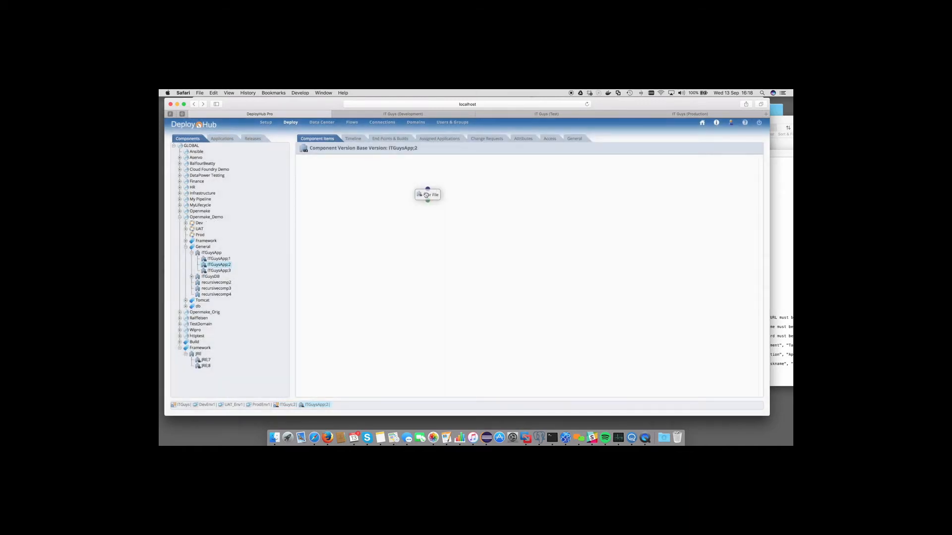
Step: Inspect the repository properties of ITGuysApp;2's War File item and close its details without changes
{"action": "right_click", "coordinate": [428, 194]}
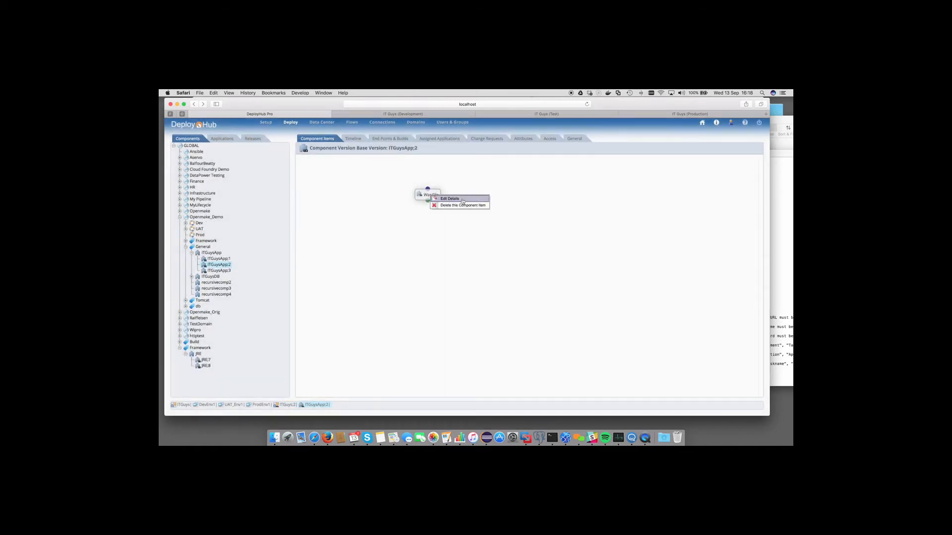
{"action": "left_click", "coordinate": [463, 199]}
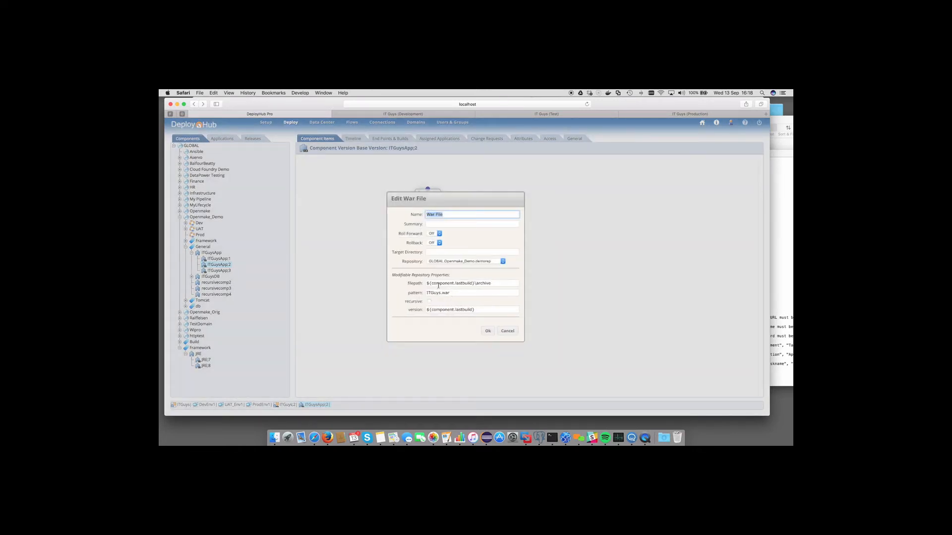
{"action": "left_click", "coordinate": [507, 331]}
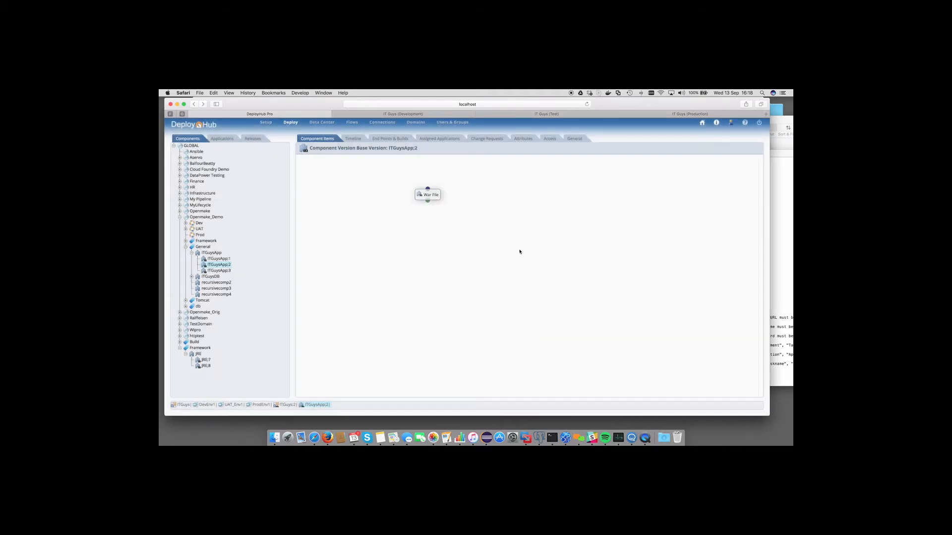
Step: Open ITGuysApp;2's AmendConfig pre-action from its general details and inspect the "Extract config from WAR" activity
{"action": "left_click", "coordinate": [575, 138]}
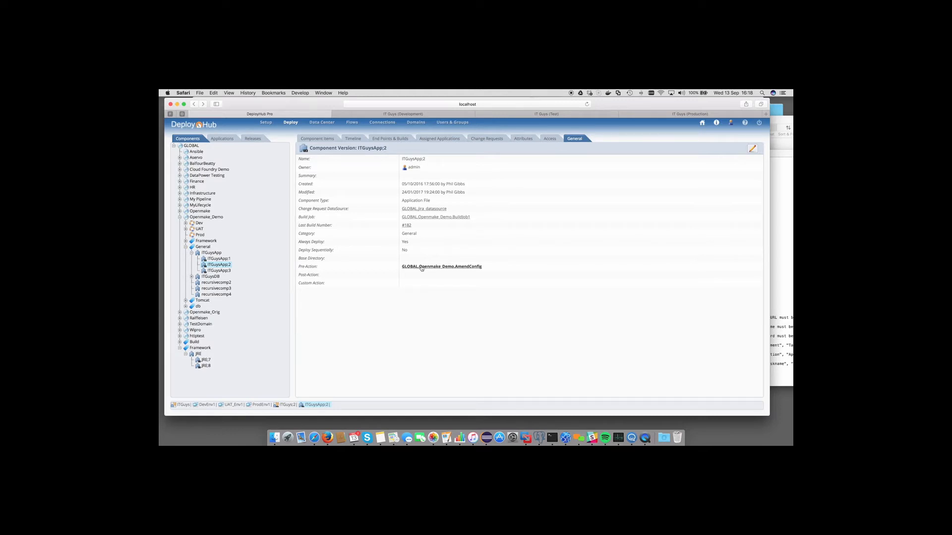
{"action": "left_click", "coordinate": [421, 268]}
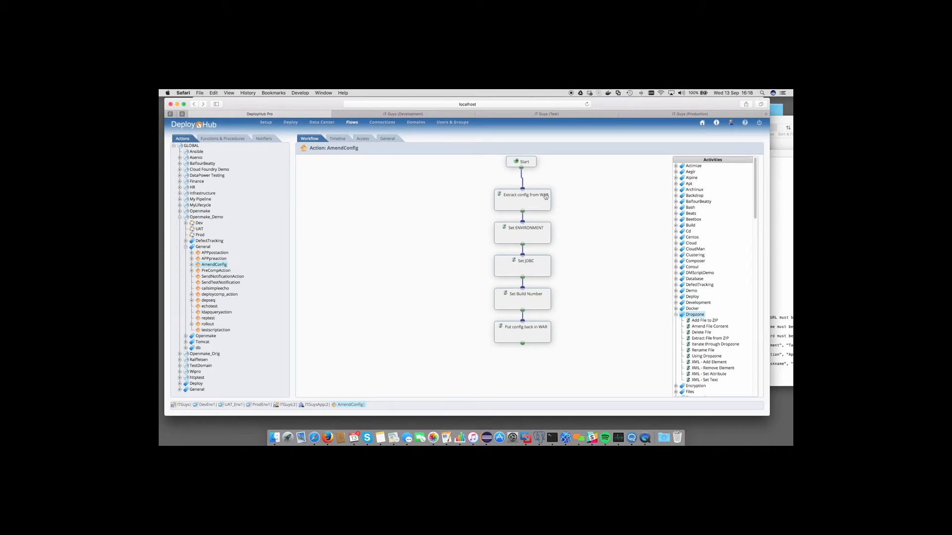
{"action": "right_click", "coordinate": [508, 204]}
{"action": "left_click", "coordinate": [527, 209]}
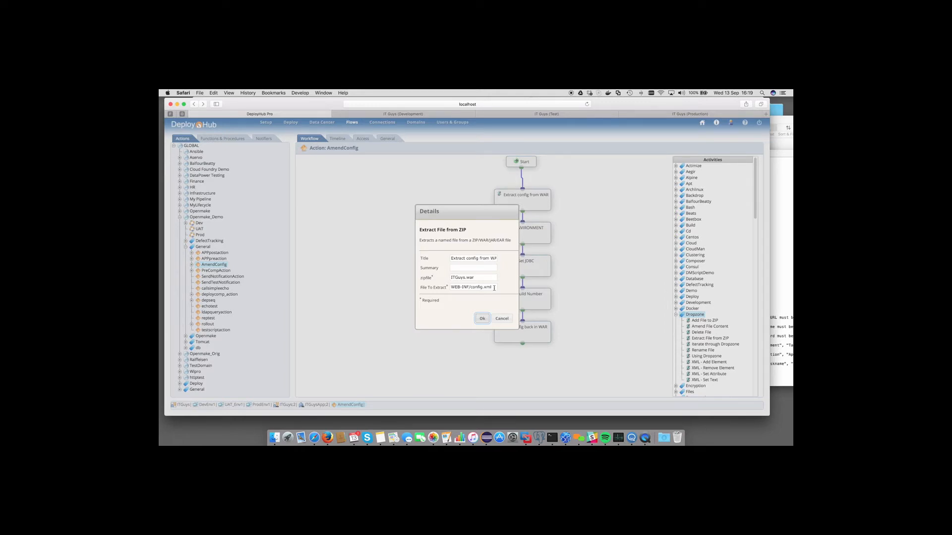
{"action": "left_click", "coordinate": [502, 320]}
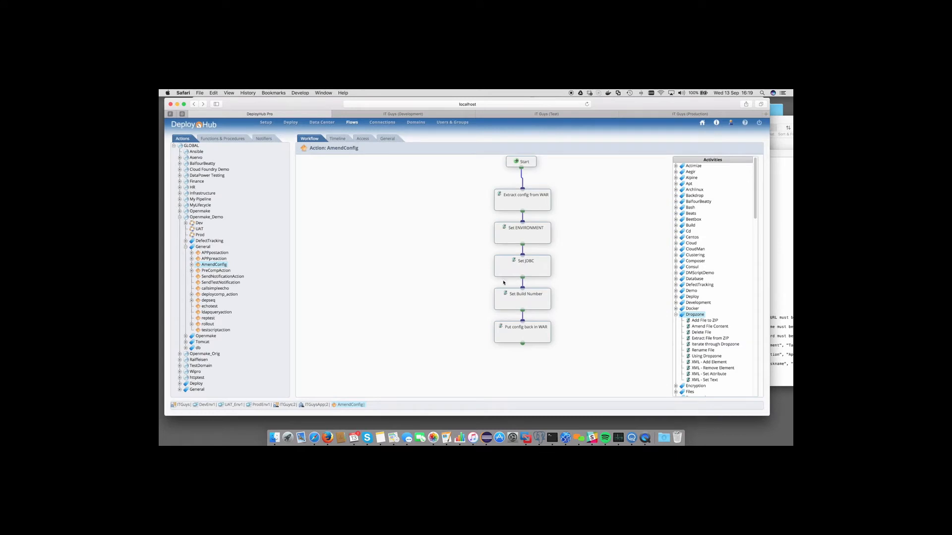
Step: Inspect the filename, xpath and text settings of the "Set ENVIRONMENT" activity and cancel its details
{"action": "right_click", "coordinate": [538, 232]}
{"action": "left_click", "coordinate": [560, 236]}
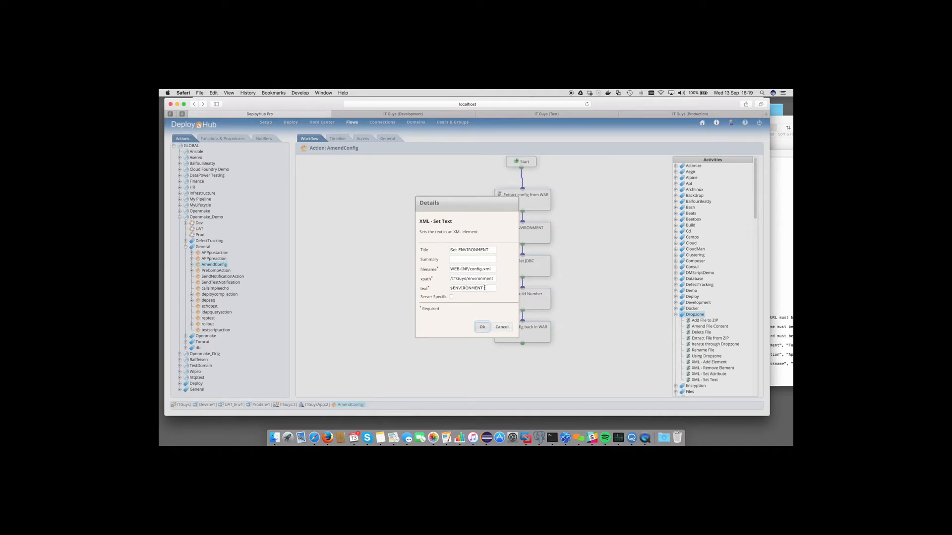
{"action": "left_click_drag", "start_coordinate": [485, 288], "coordinate": [451, 288]}
{"action": "left_click", "coordinate": [501, 327]}
Step: Inspect the "Set JDBC" activity's xpath and connection string text, and cancel its details
{"action": "right_click", "coordinate": [538, 270]}
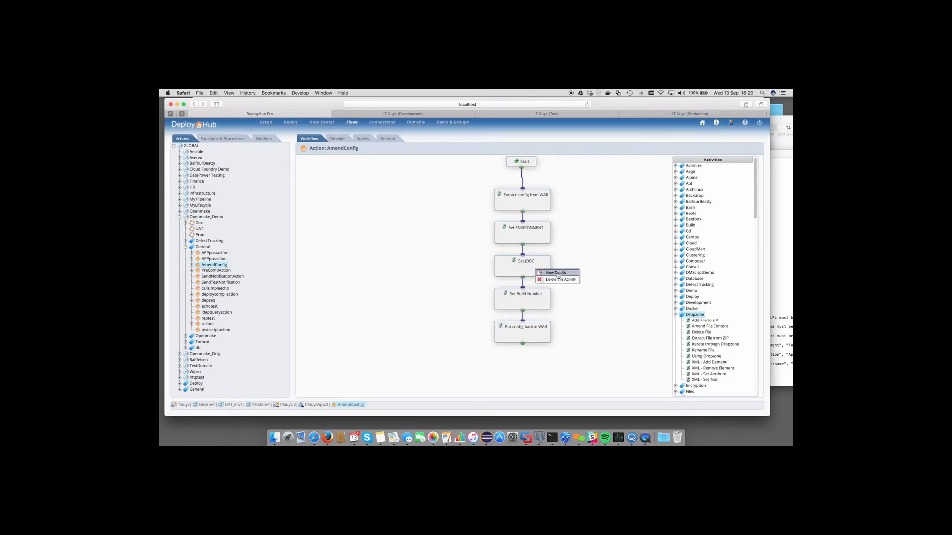
{"action": "left_click", "coordinate": [556, 274]}
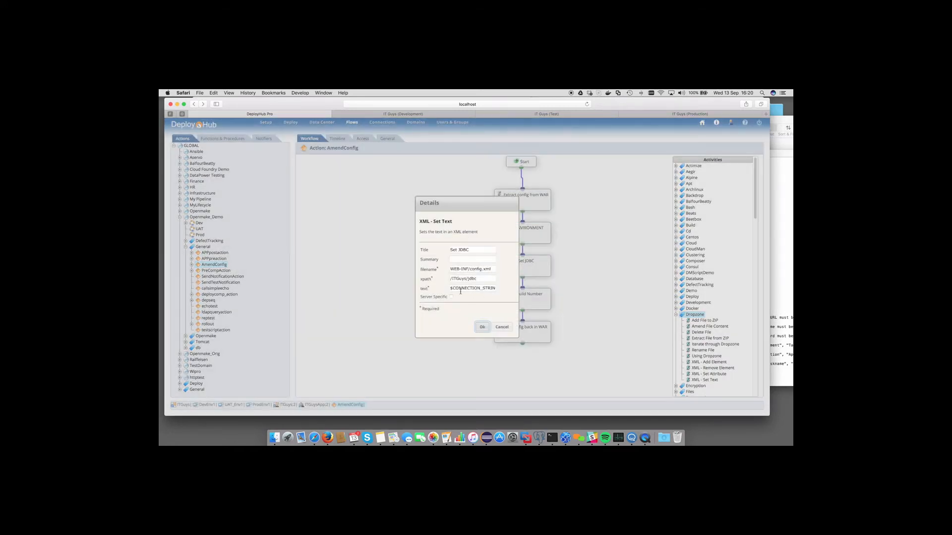
{"action": "left_click_drag", "start_coordinate": [452, 288], "coordinate": [508, 286]}
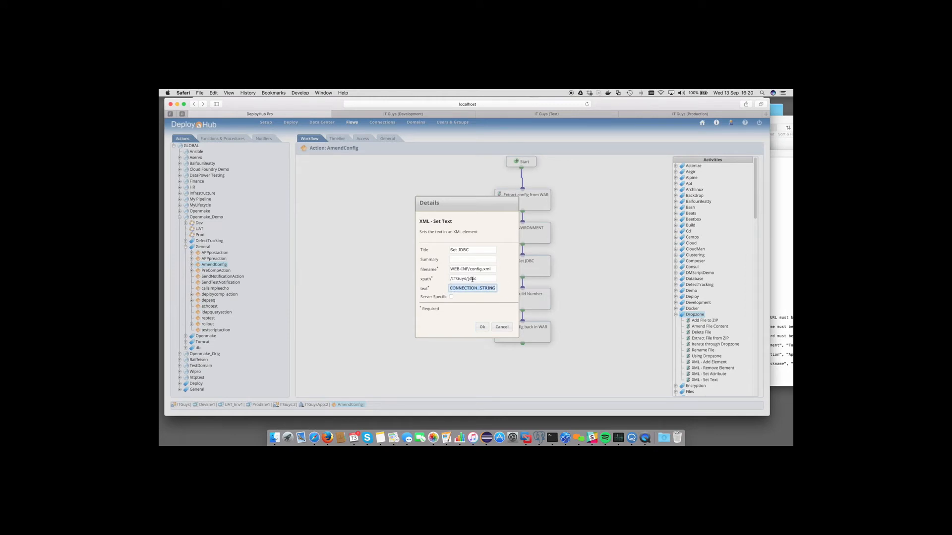
{"action": "key", "text": "Left"}
{"action": "type", "text": "$"}
{"action": "left_click", "coordinate": [484, 279]}
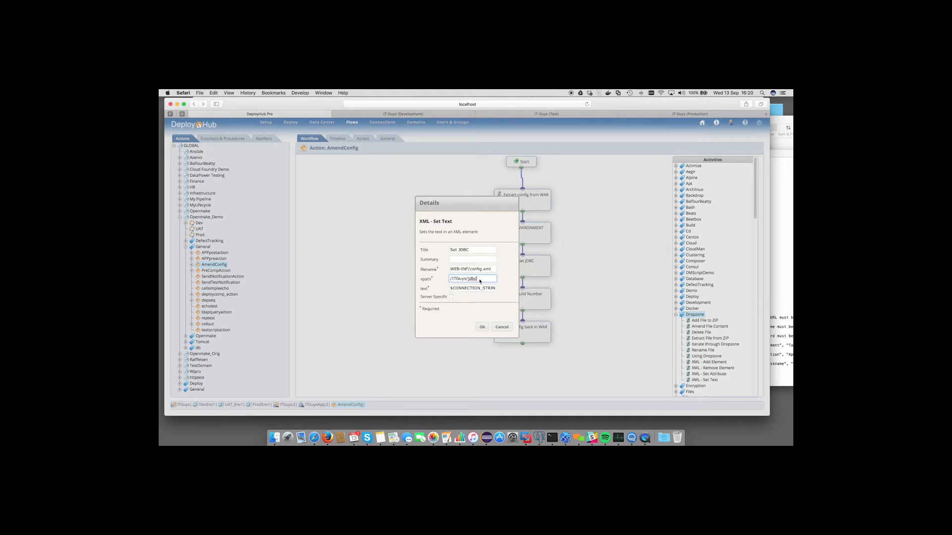
{"action": "left_click", "coordinate": [502, 327]}
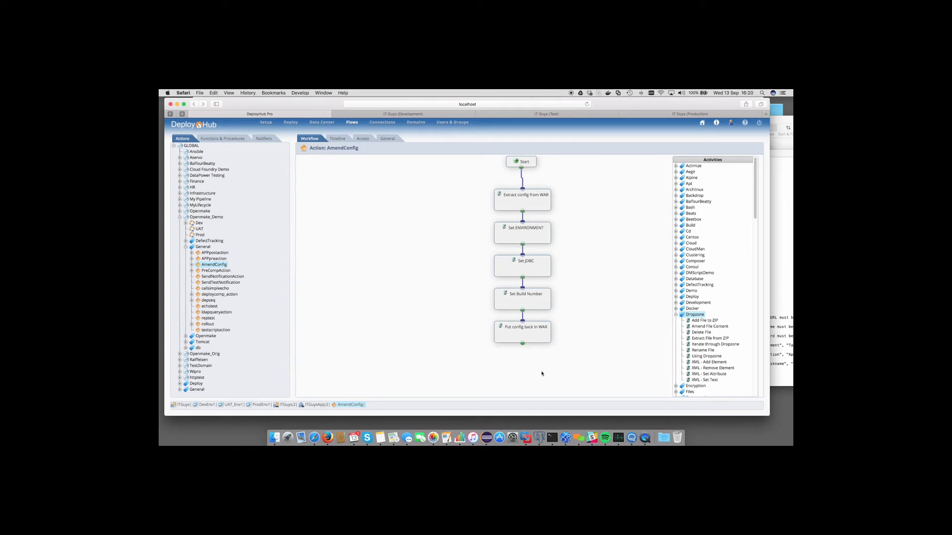
Step: Check the jdbc entry of config.xml in Terminal, return to Safari, inspect the "Set JDBC" activity's text setting and cancel its details
{"action": "left_click", "coordinate": [553, 437]}
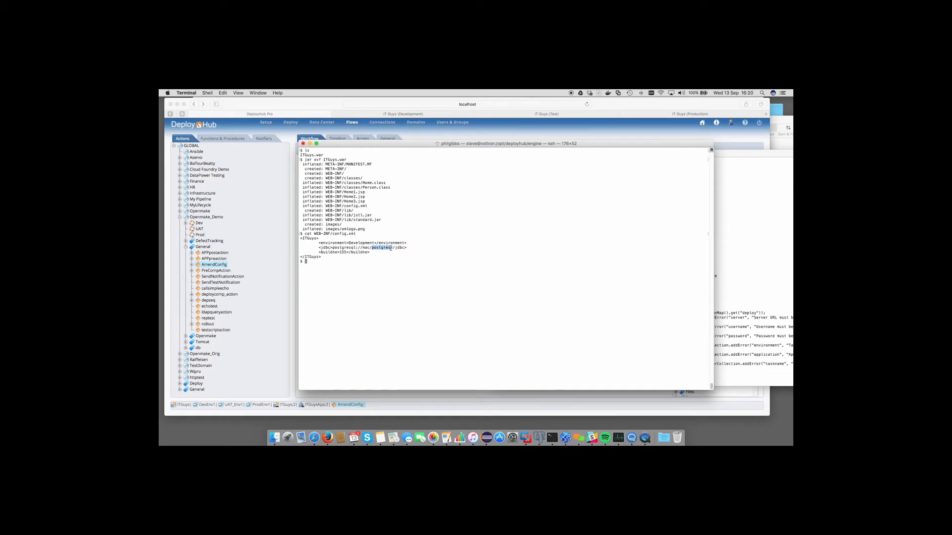
{"action": "left_click", "coordinate": [276, 321]}
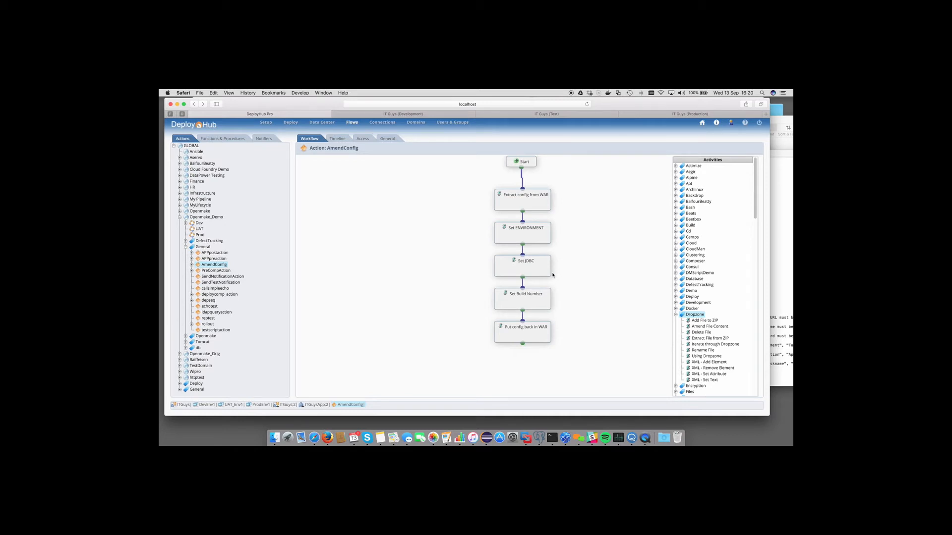
{"action": "right_click", "coordinate": [539, 268]}
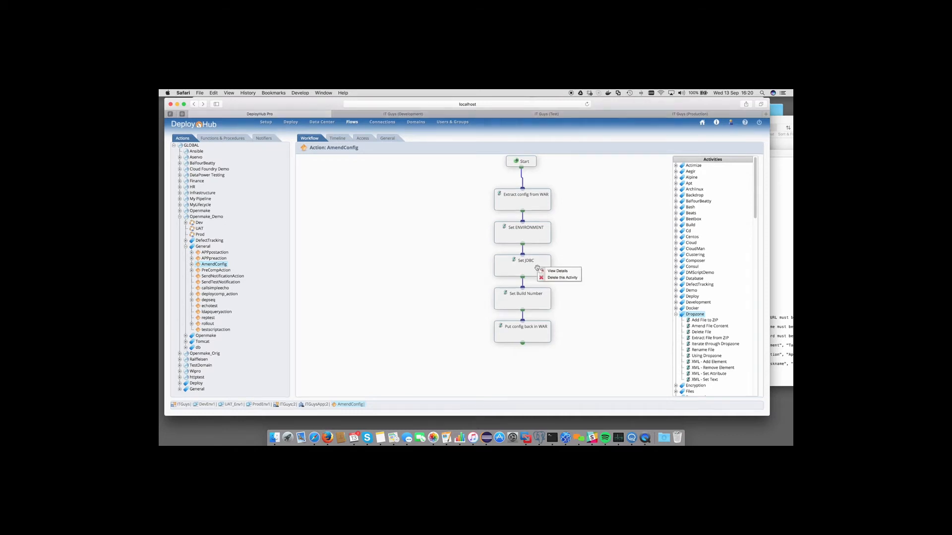
{"action": "left_click", "coordinate": [556, 271]}
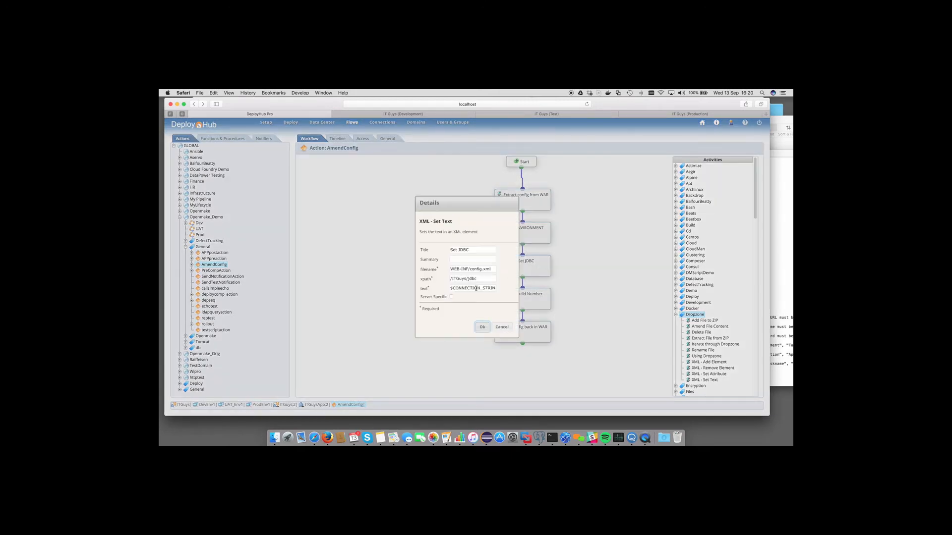
{"action": "left_click", "coordinate": [451, 289]}
{"action": "left_click_drag", "start_coordinate": [453, 290], "coordinate": [498, 289]}
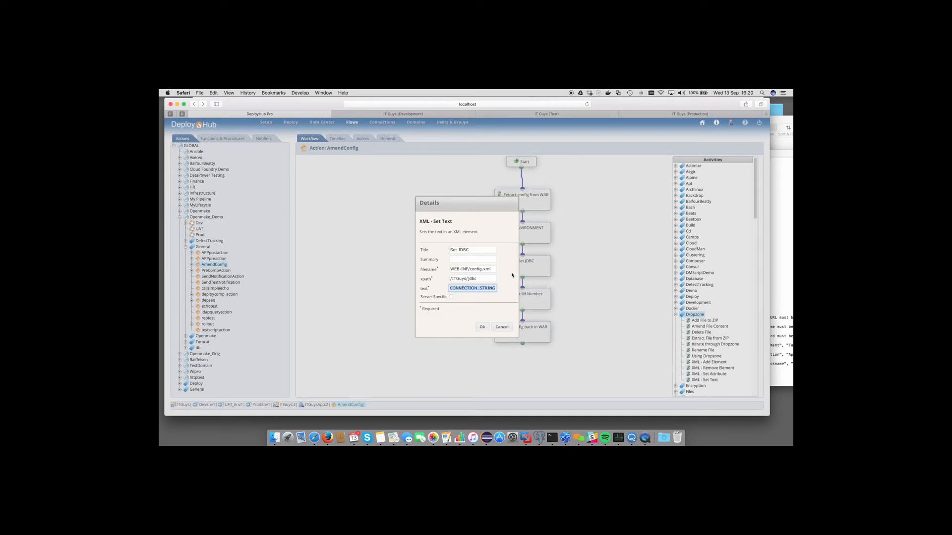
{"action": "left_click", "coordinate": [501, 328]}
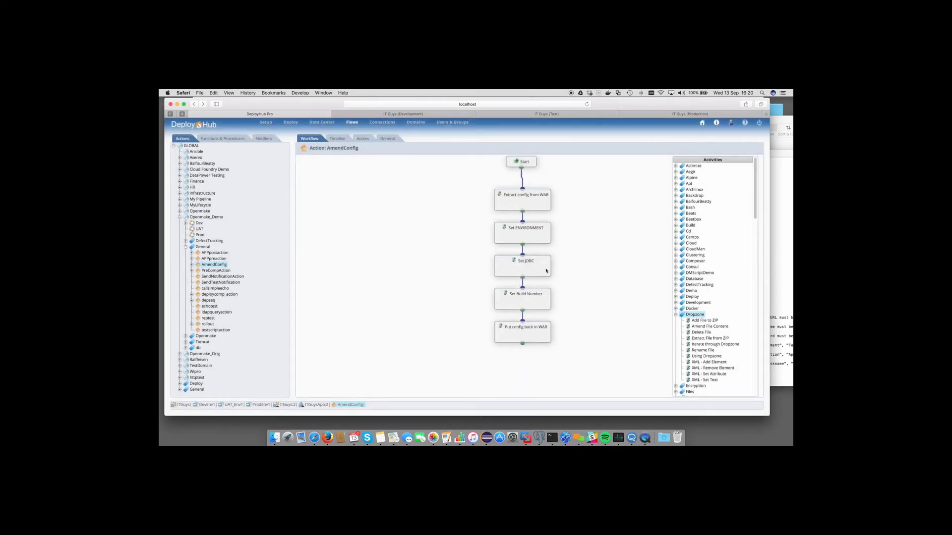
Step: Inspect the xpath and text settings of the "Set Build Number" activity and cancel its details
{"action": "right_click", "coordinate": [530, 300]}
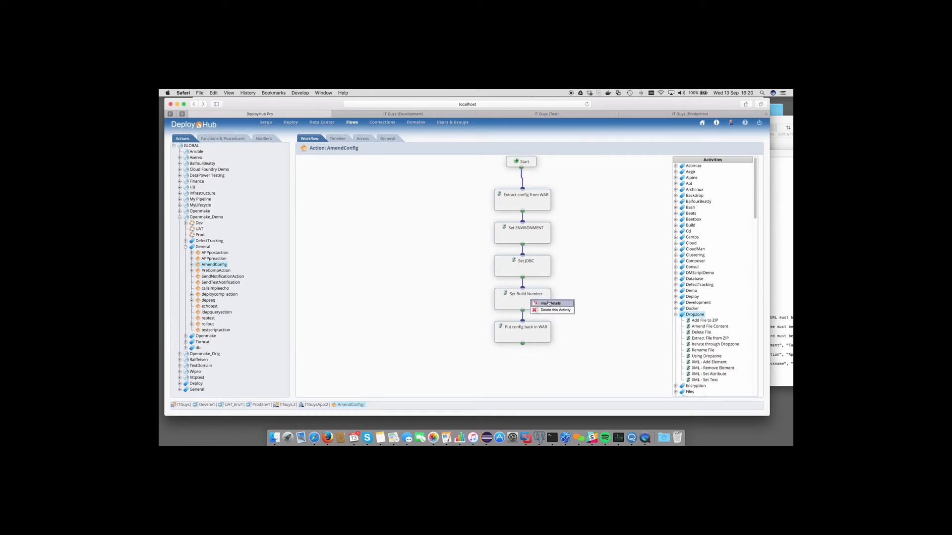
{"action": "left_click", "coordinate": [549, 303]}
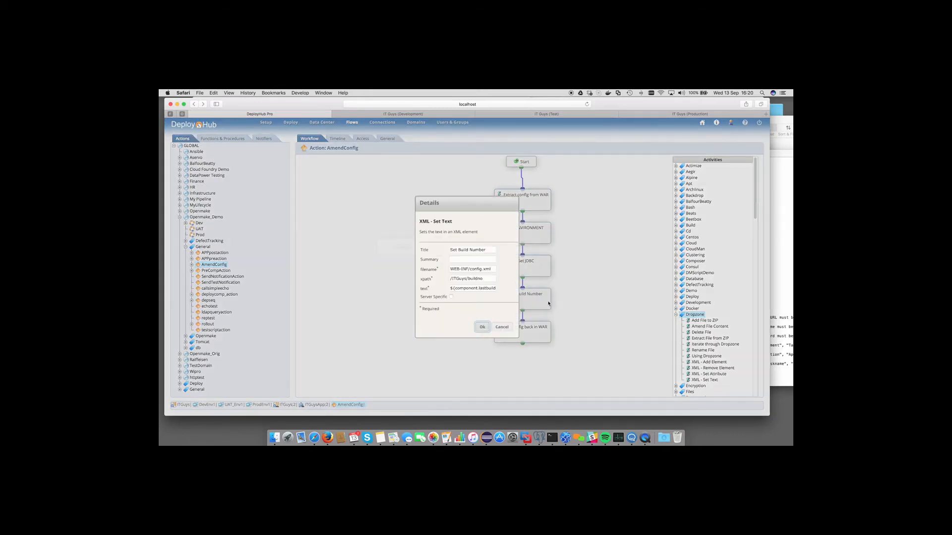
{"action": "left_click", "coordinate": [450, 288]}
{"action": "left_click", "coordinate": [505, 326]}
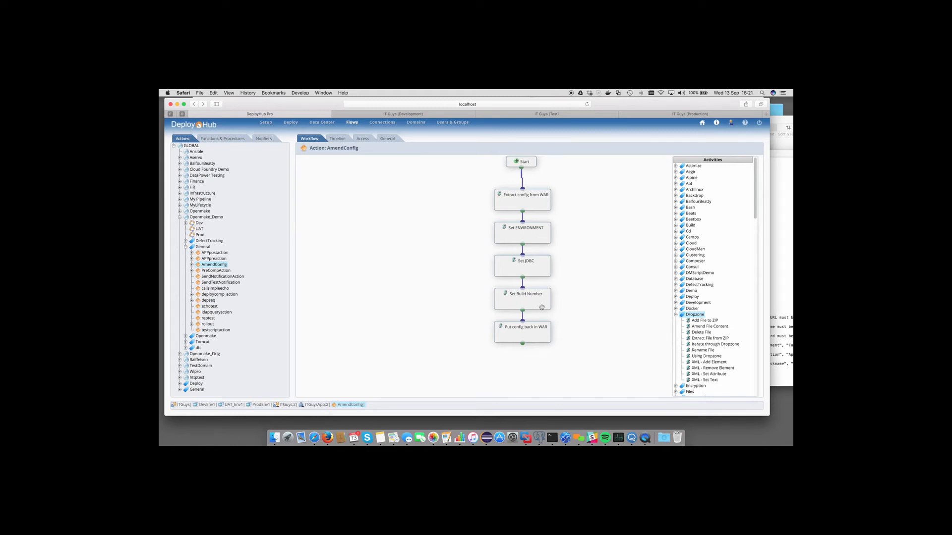
Step: Inspect the zipfile, file to add and dropzone deletion settings of the "Put config back in WAR" activity, and cancel its details
{"action": "right_click", "coordinate": [531, 333]}
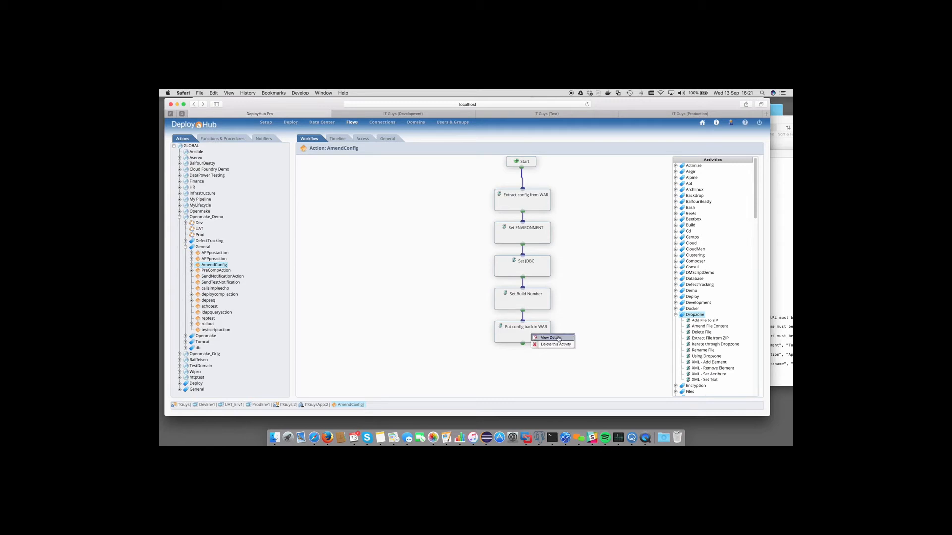
{"action": "left_click", "coordinate": [552, 338]}
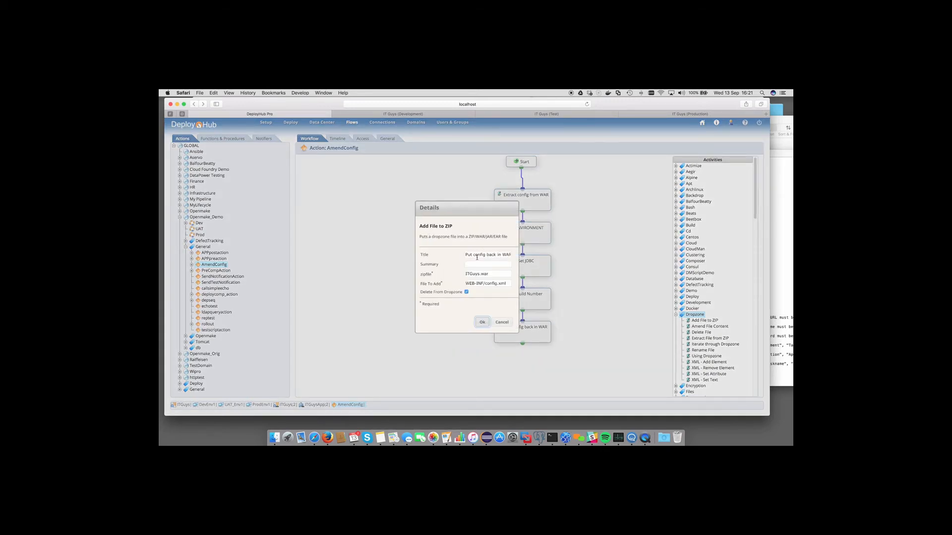
{"action": "mouse_move", "coordinate": [495, 273]}
{"action": "left_mouse_down"}
{"action": "mouse_move", "coordinate": [460, 273]}
{"action": "mouse_move", "coordinate": [509, 283]}
{"action": "left_mouse_up"}
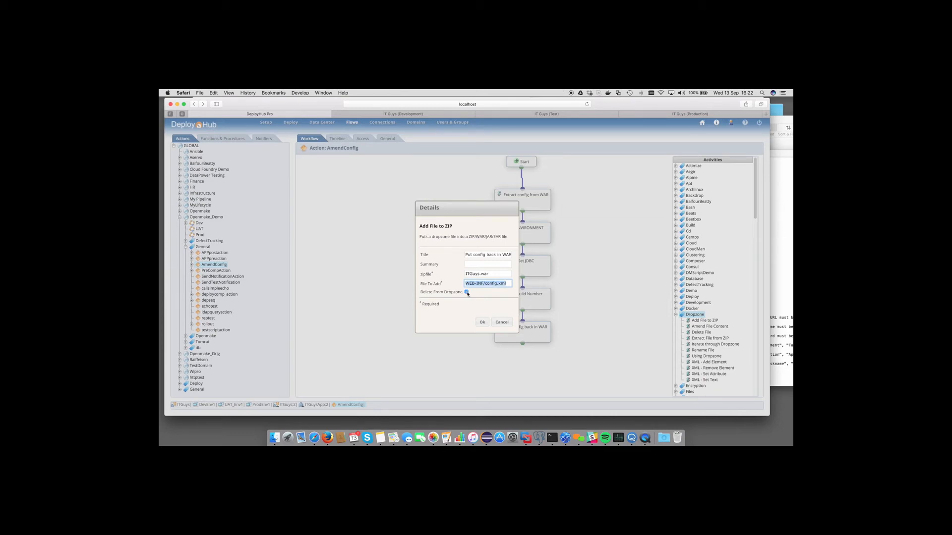
{"action": "left_click", "coordinate": [502, 322]}
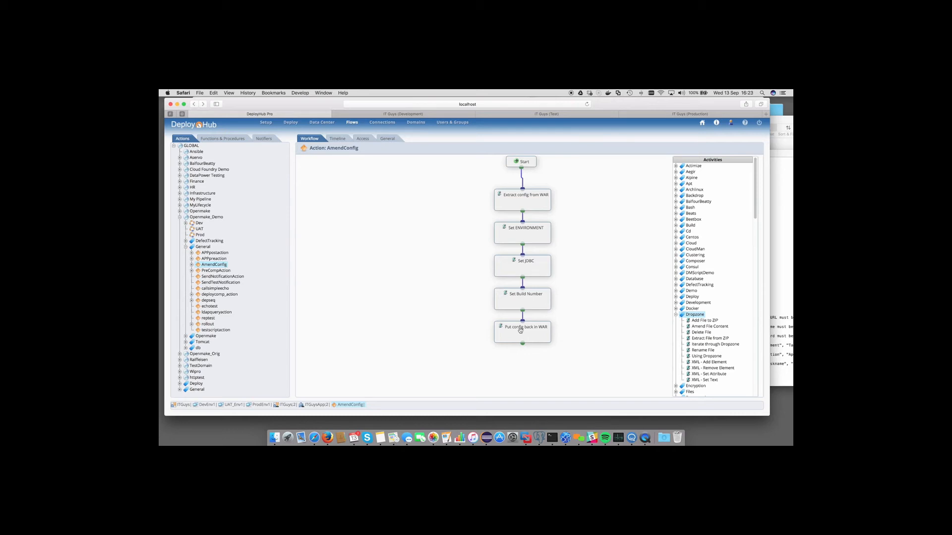
Step: Deploy application version ITGuys;2 from the UAT domain to the UAT_Env1 test environment
{"action": "left_click", "coordinate": [291, 122]}
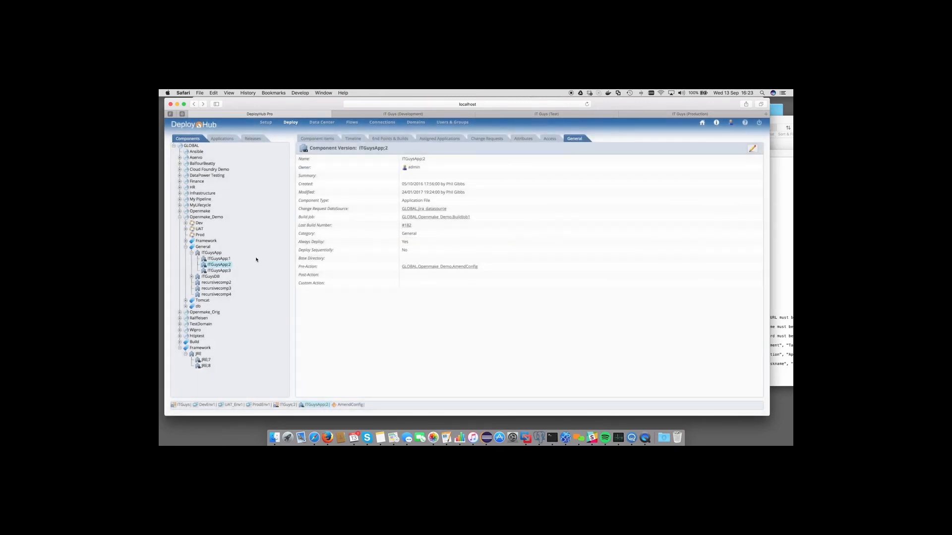
{"action": "left_click", "coordinate": [227, 140]}
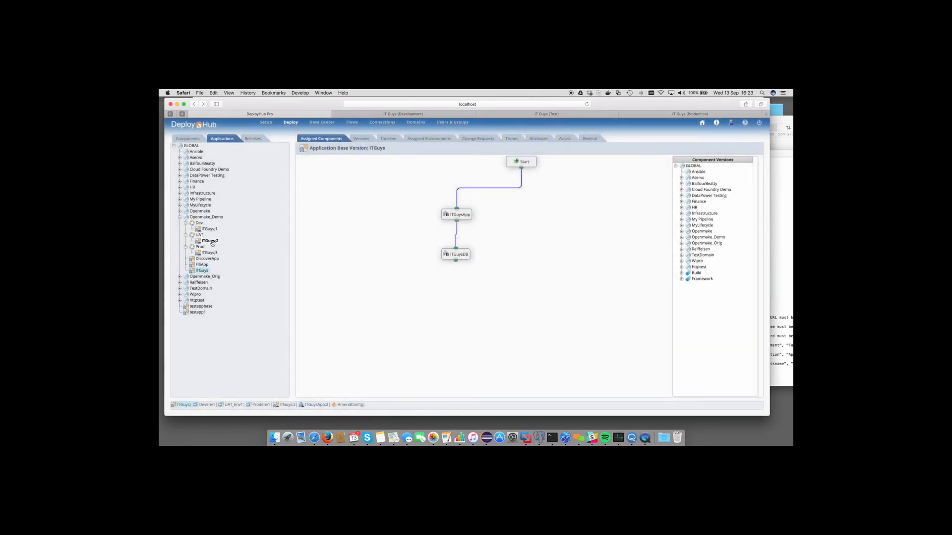
{"action": "left_click", "coordinate": [217, 242]}
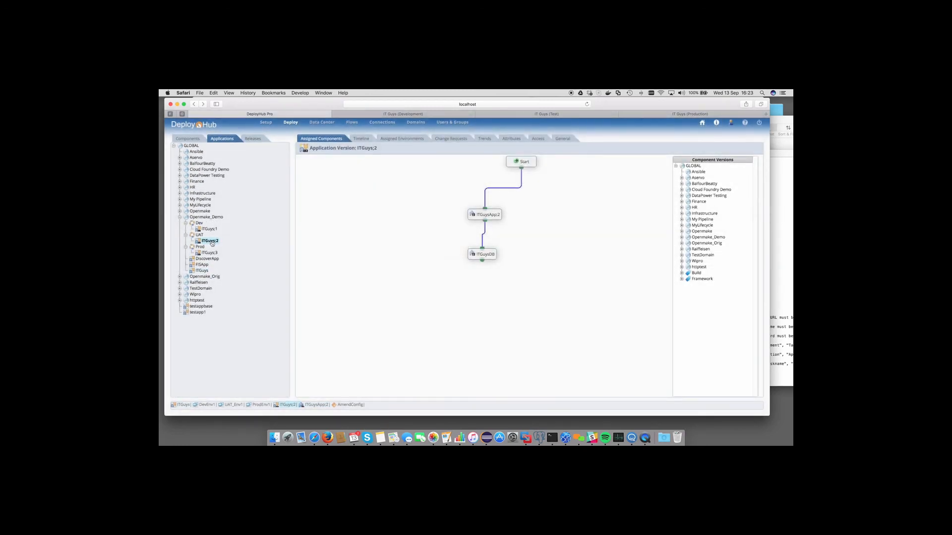
{"action": "right_click", "coordinate": [212, 243]}
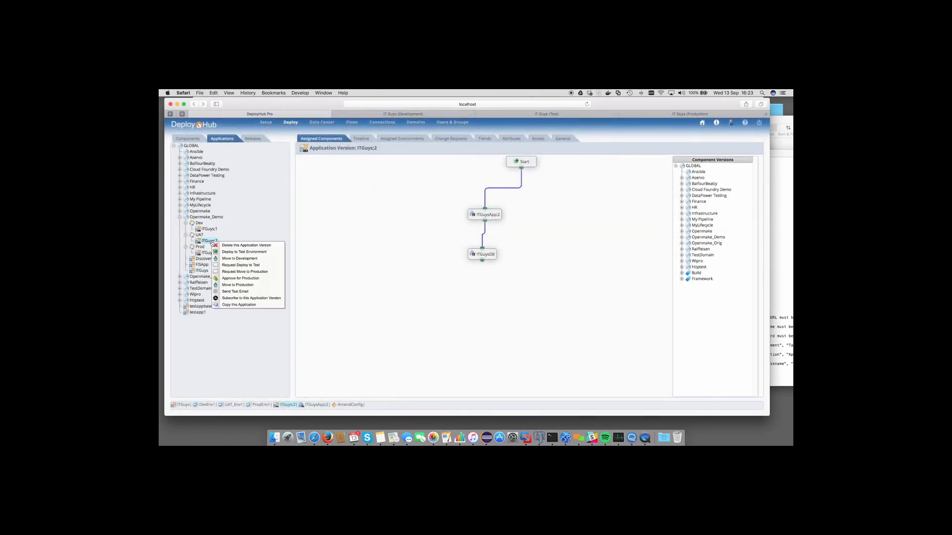
{"action": "left_click", "coordinate": [241, 252]}
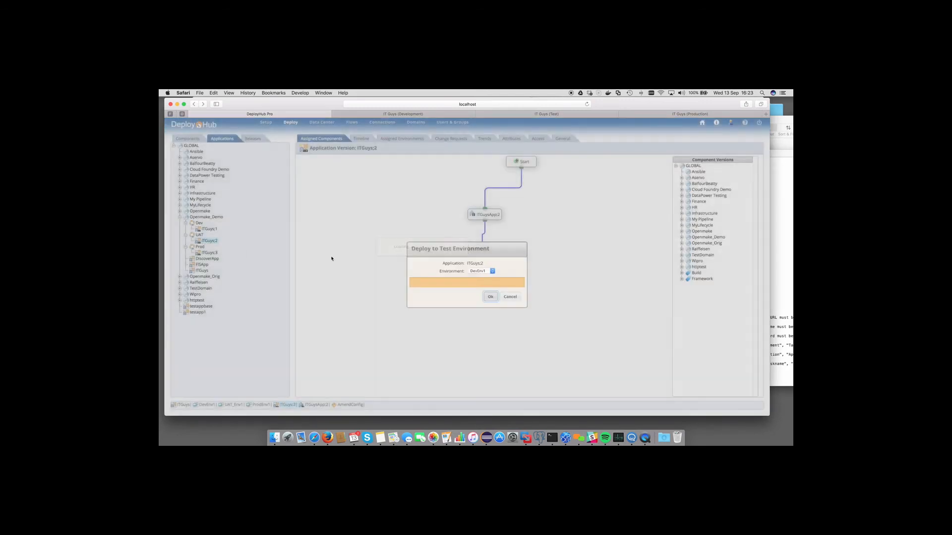
{"action": "left_click", "coordinate": [493, 271]}
{"action": "left_click", "coordinate": [479, 277]}
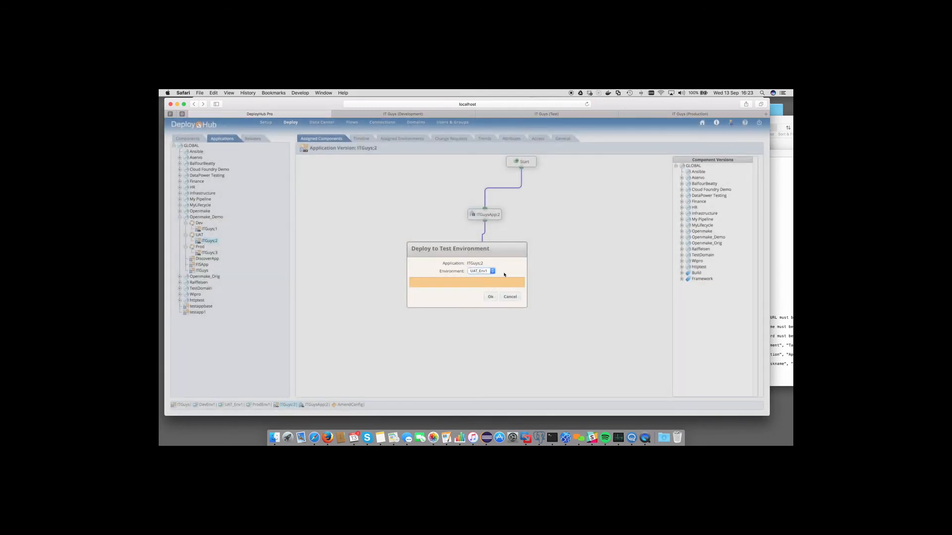
{"action": "left_click", "coordinate": [490, 297]}
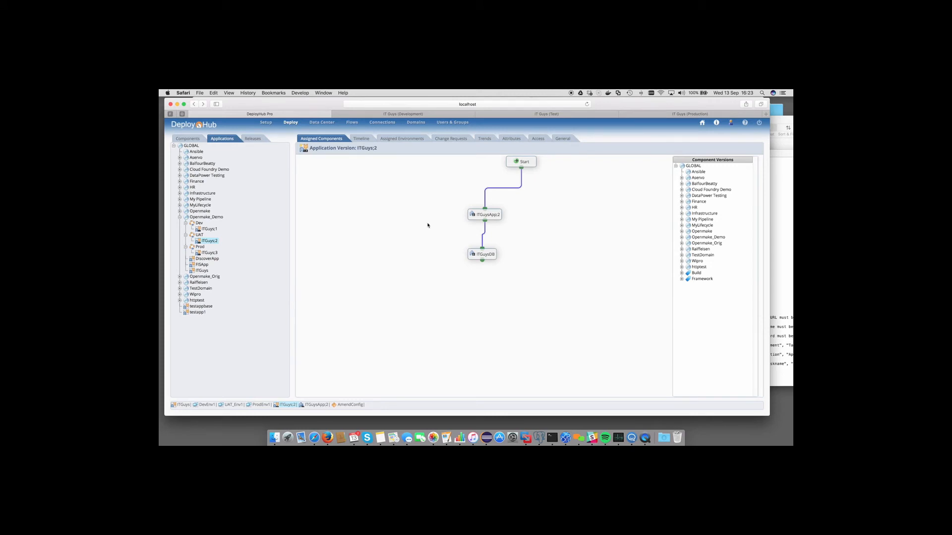
Step: Examine the deployed files and the full log of ITGuys;2's latest deployment into UAT_Env1, and close the deployment details
{"action": "left_click", "coordinate": [365, 140]}
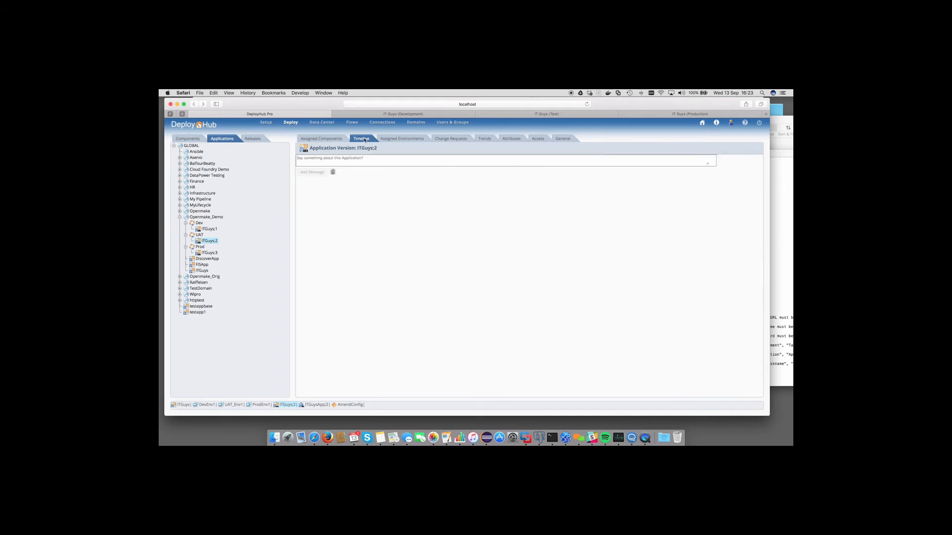
{"action": "left_click", "coordinate": [342, 182]}
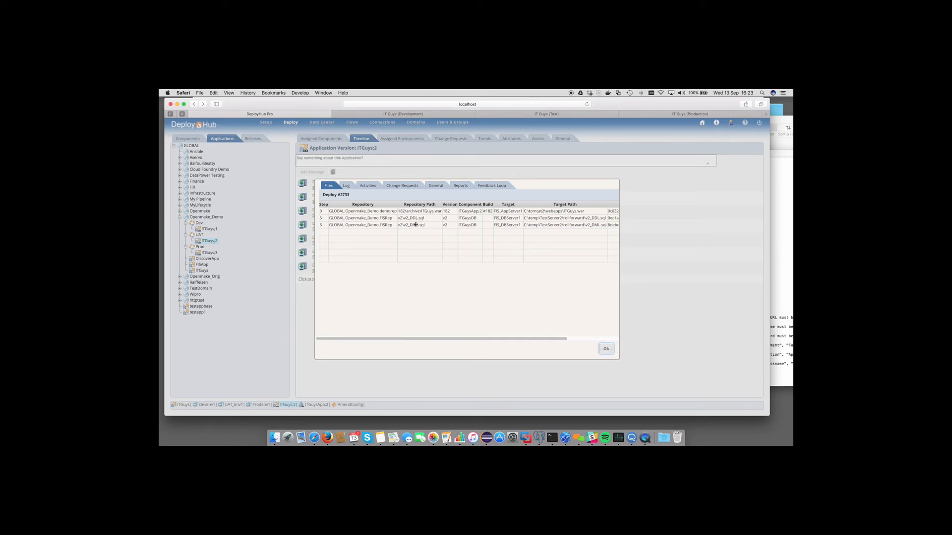
{"action": "left_click", "coordinate": [346, 186]}
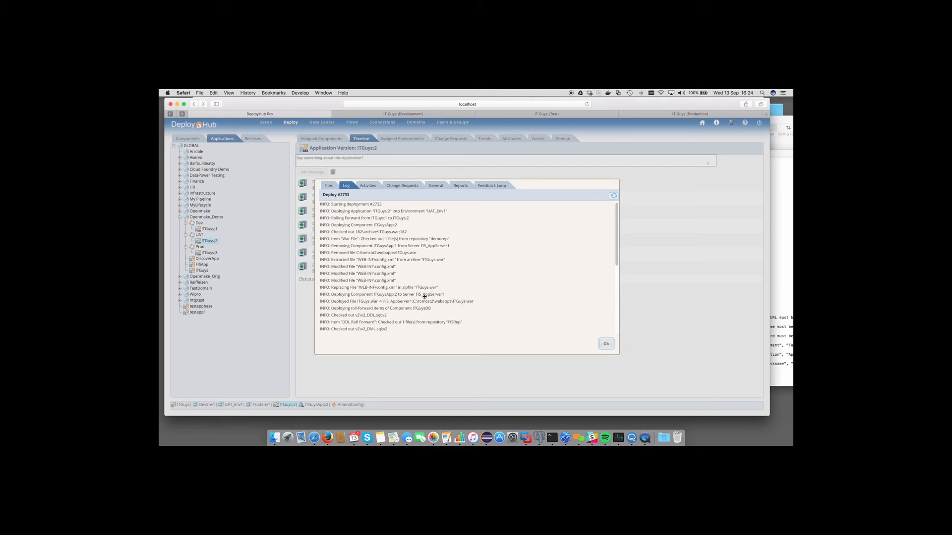
{"action": "scroll", "coordinate": [424, 296], "scroll_direction": "down", "scroll_amount": 10}
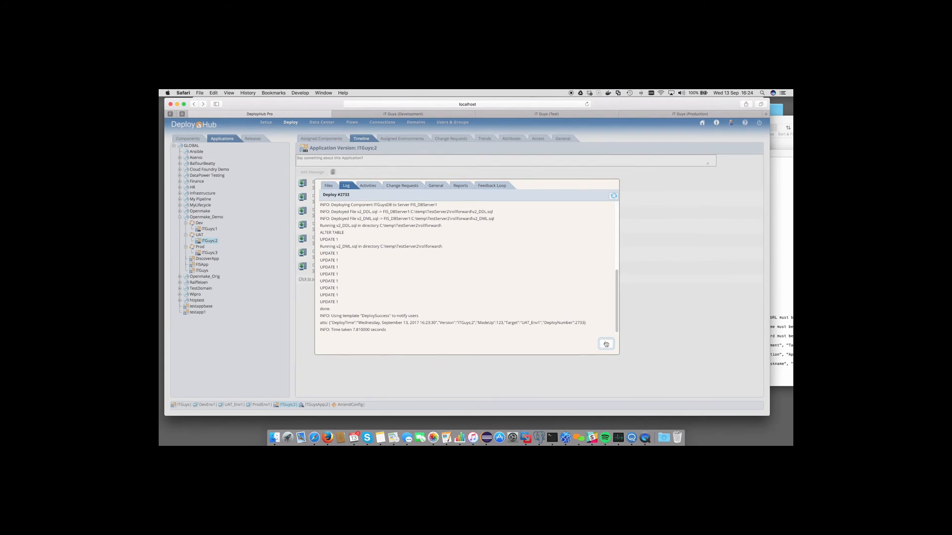
{"action": "left_click", "coordinate": [606, 343]}
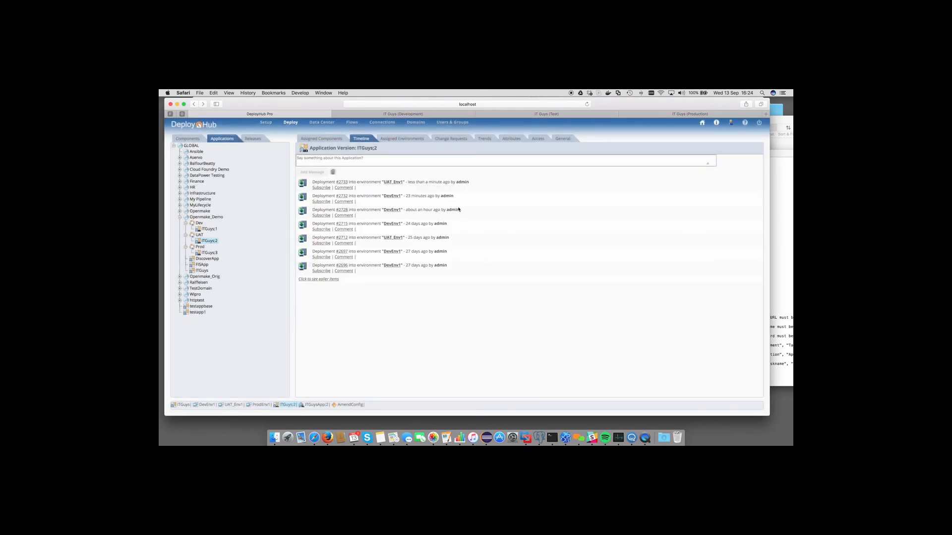
Step: Compare the application version and build shown on the IT Guys Test page with the Production page, and return to Test
{"action": "left_click", "coordinate": [522, 115]}
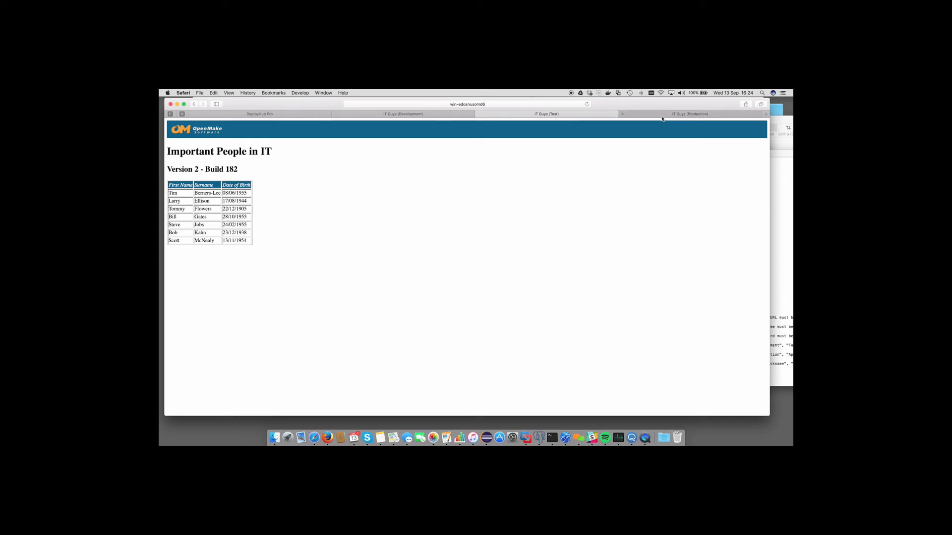
{"action": "left_click", "coordinate": [619, 111]}
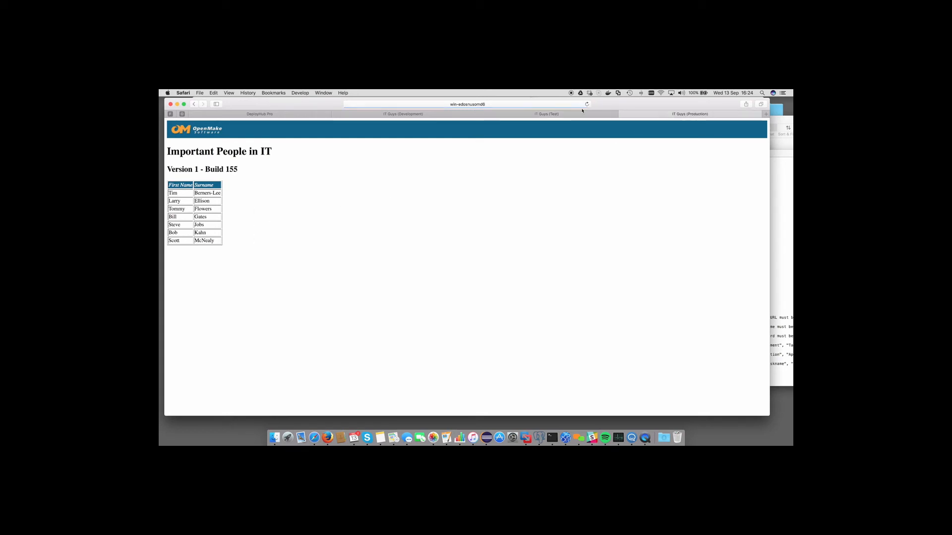
{"action": "left_click", "coordinate": [567, 115]}
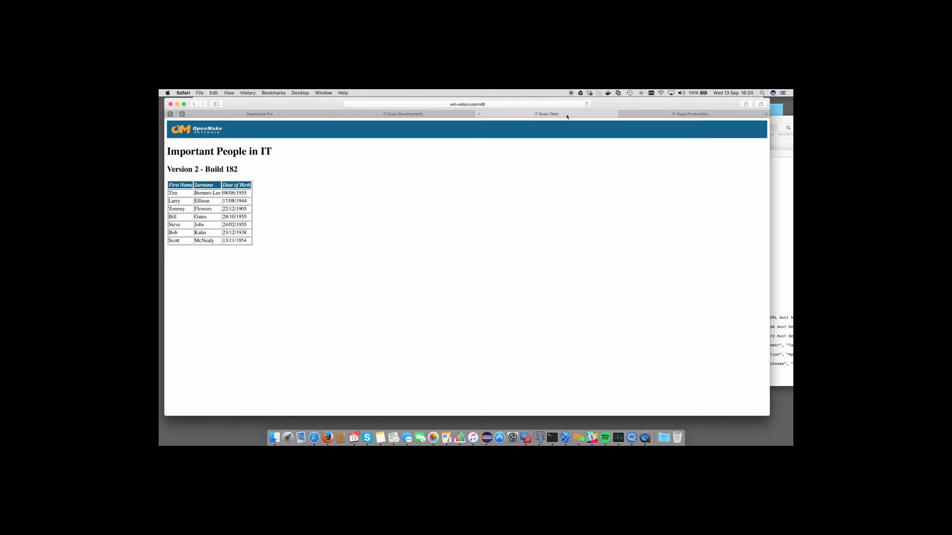